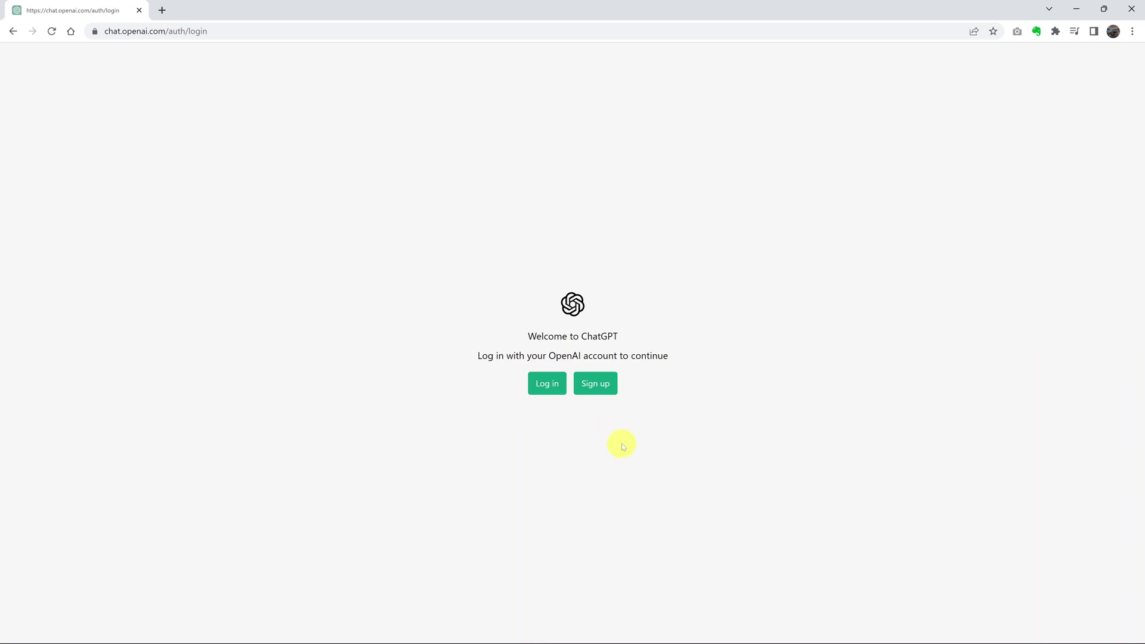
Begin a new account sign-up and fill the e-mail field with the saved autofill address.
left_click(601, 388)
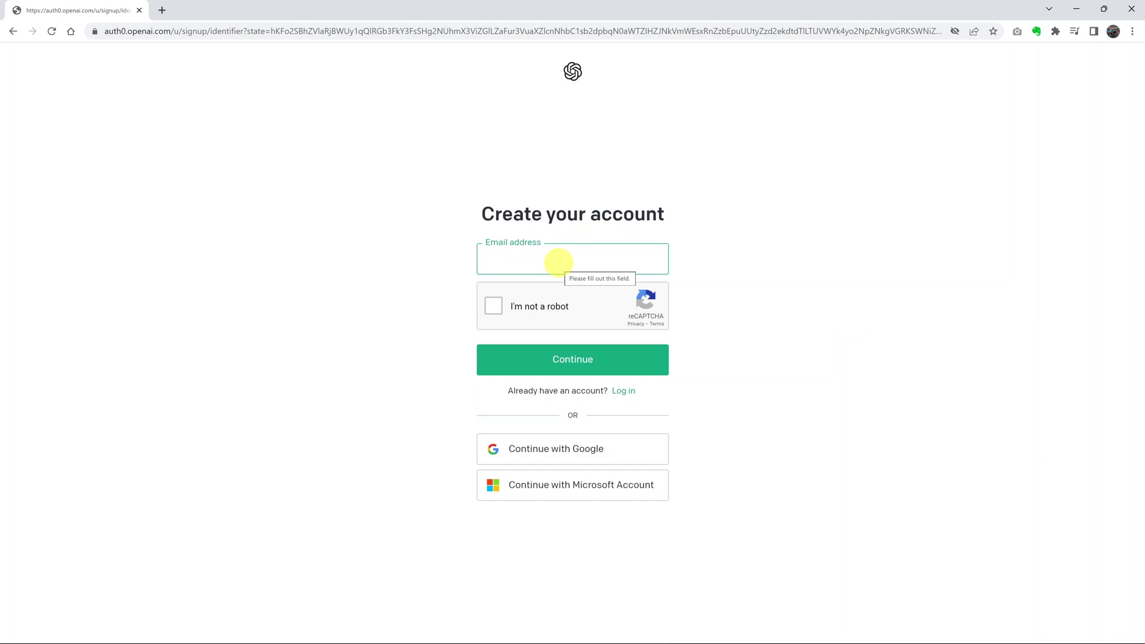
left_click(560, 260)
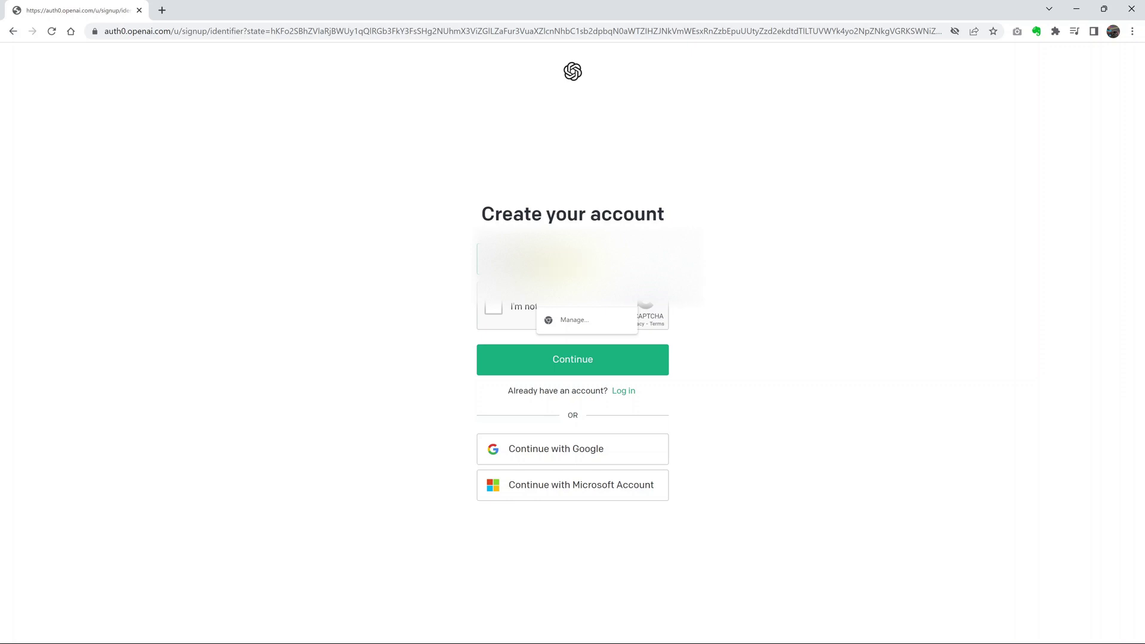
left_click(728, 239)
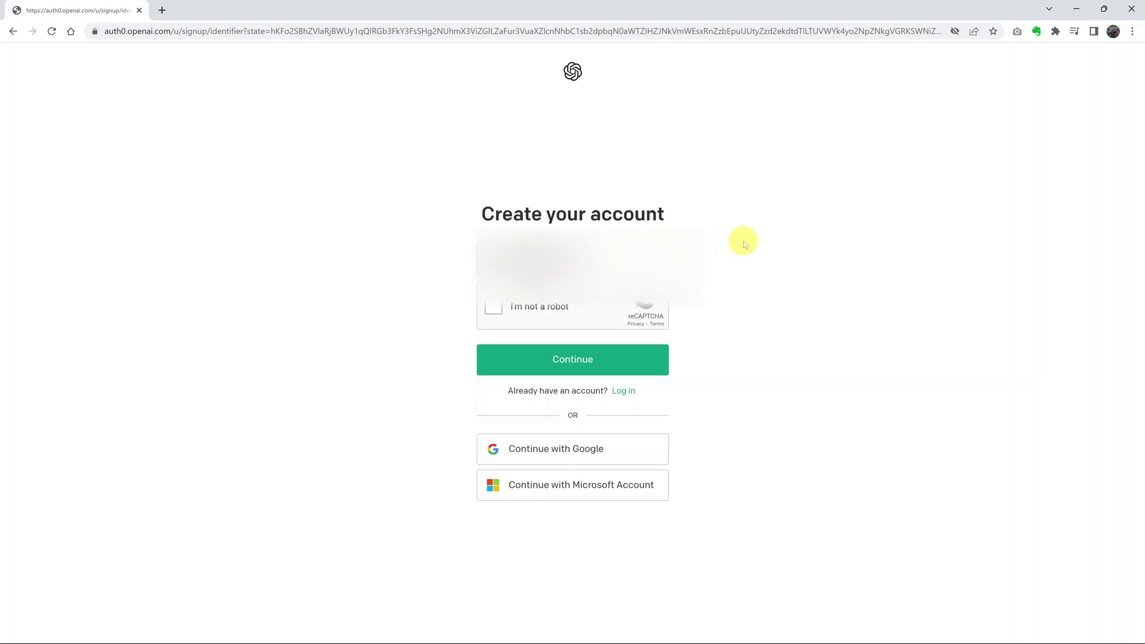
Pass the reCAPTCHA by selecting the four palm tree tiles and verifying.
left_click(492, 309)
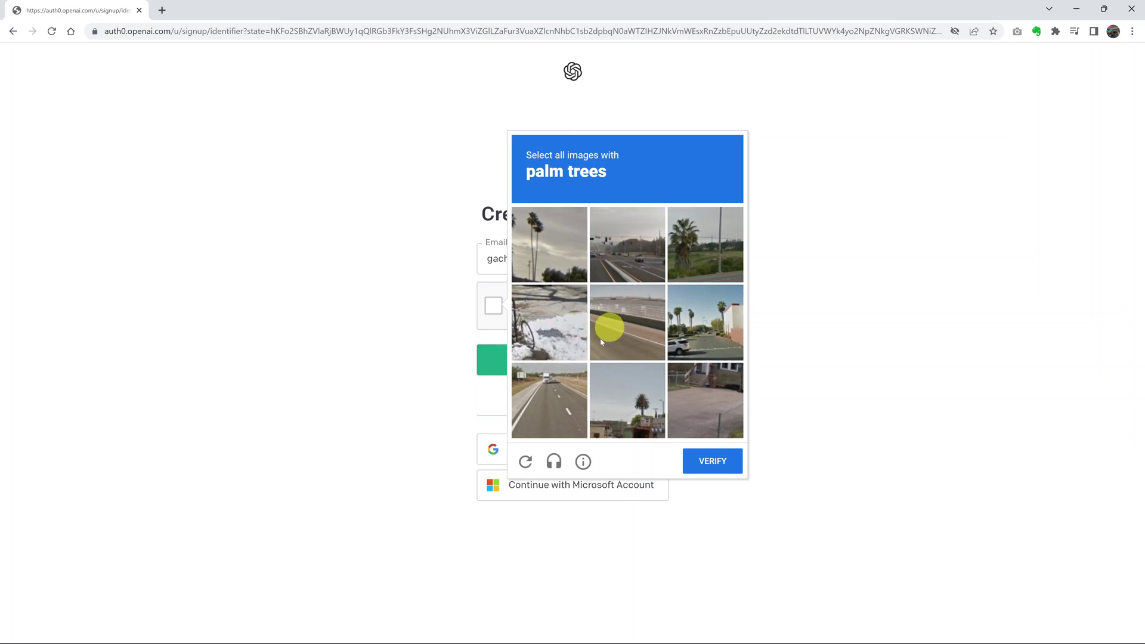
left_click(571, 227)
left_click(688, 229)
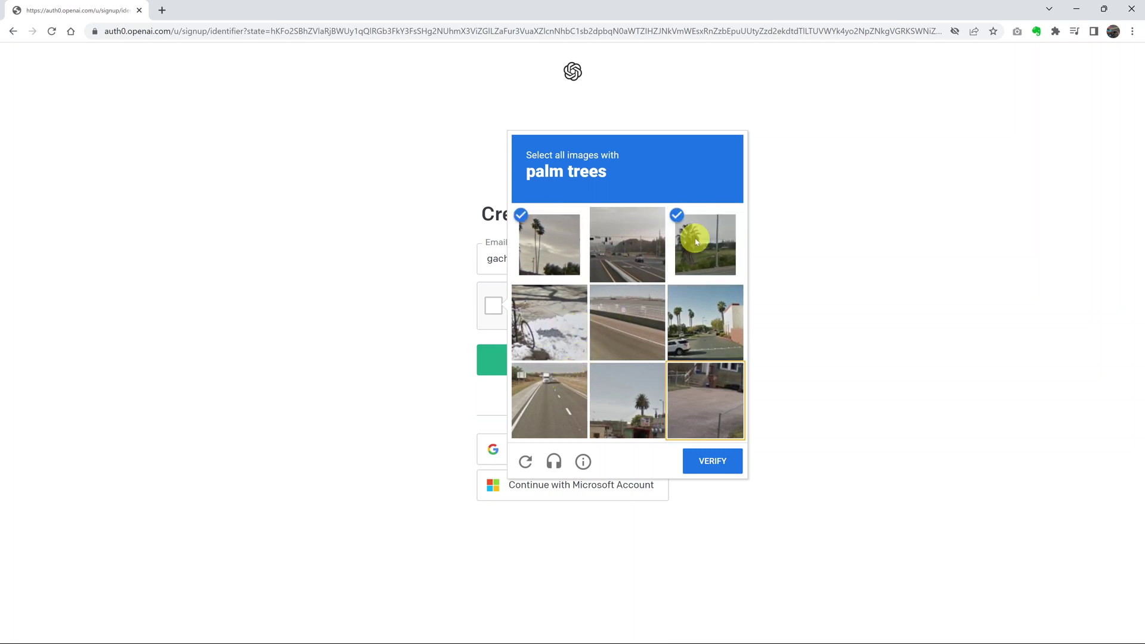
left_click(697, 327)
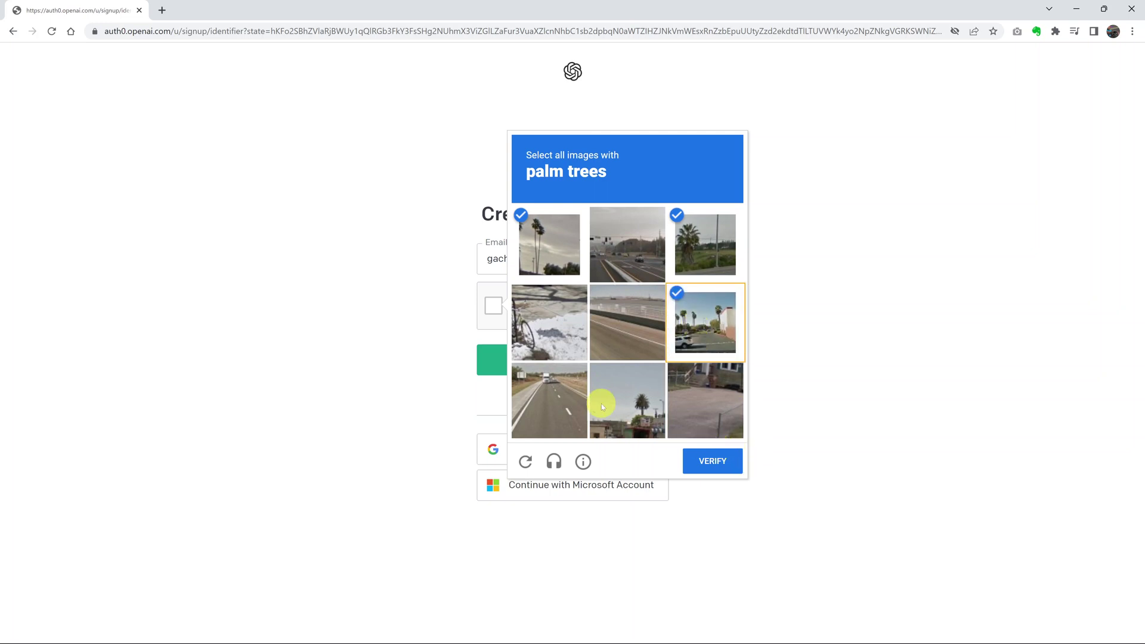
left_click(632, 414)
left_click(732, 460)
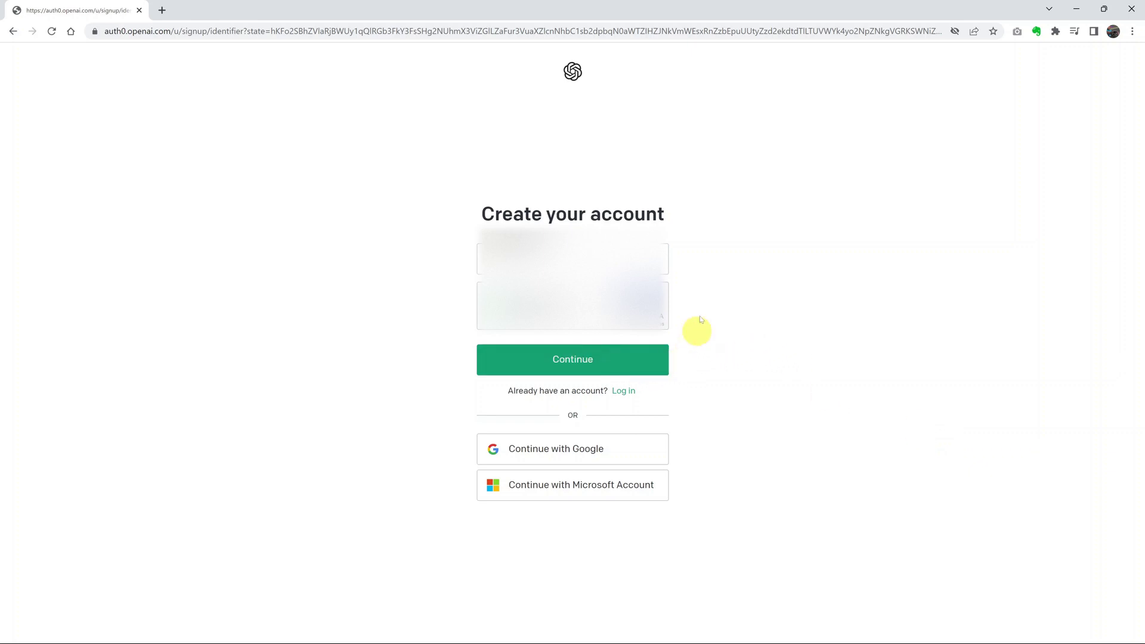
Continue past the e-mail step and enter an account password of at least 8 characters.
left_click(572, 361)
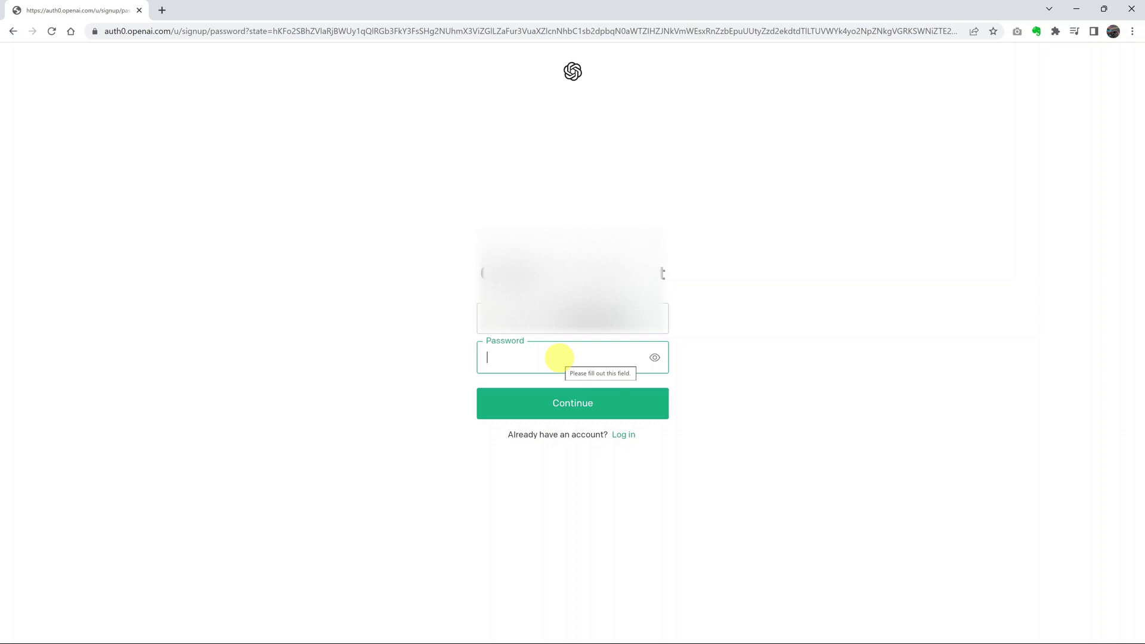
type("•••••••")
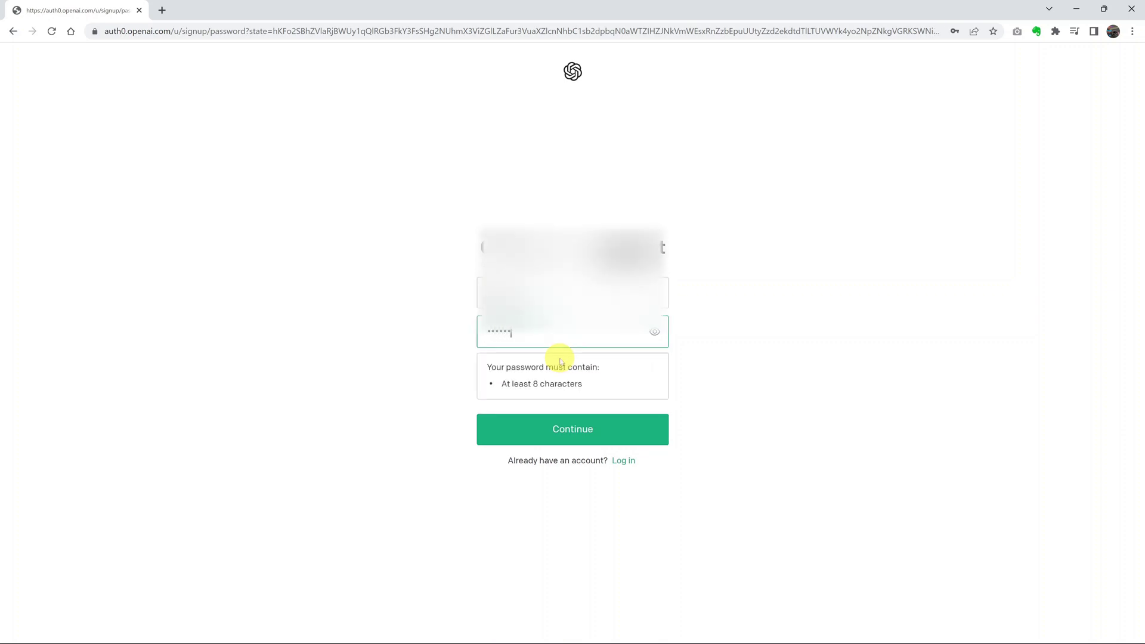
type("••••")
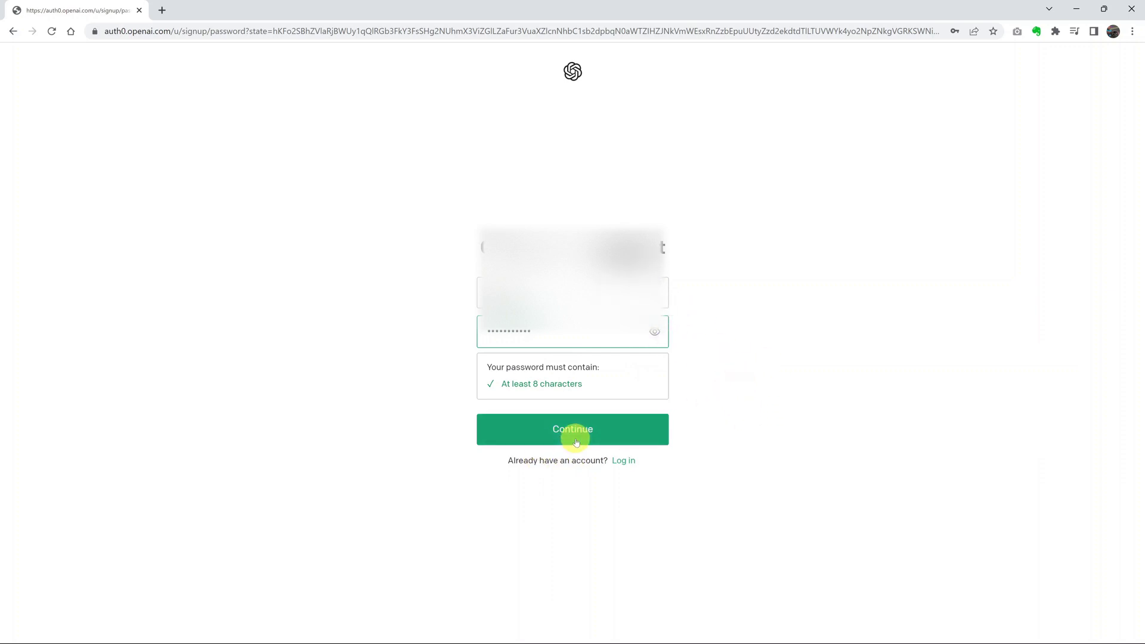
Submit the password to create the account and reach the Verify your email page.
left_click(607, 436)
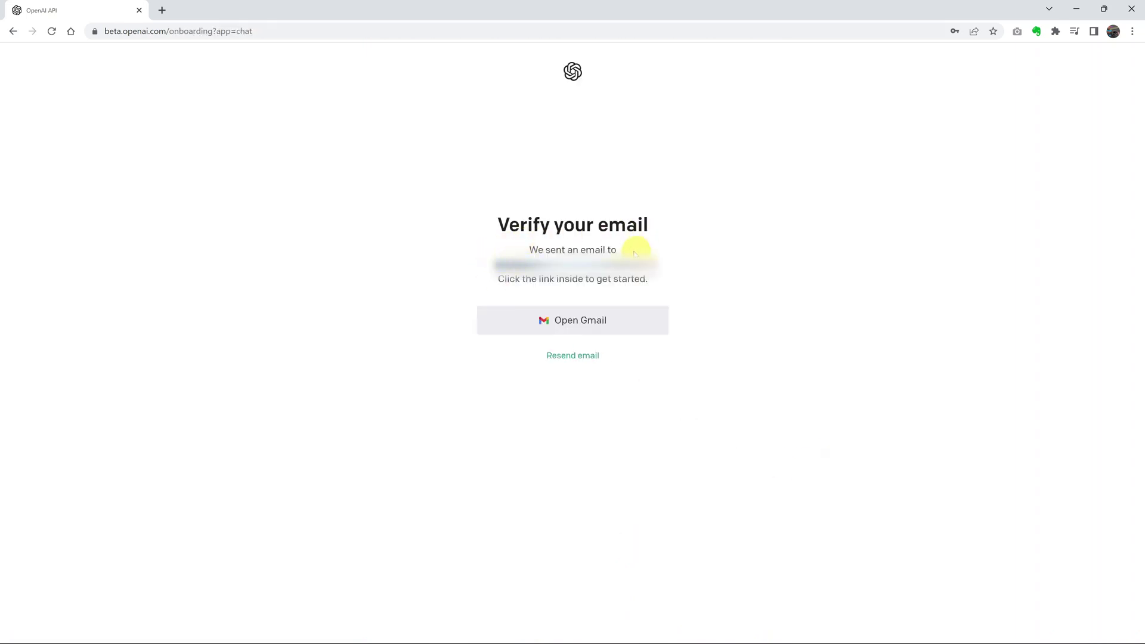
Open Gmail in a new Chrome tab using the address bar's gmail suggestion.
left_click(162, 10)
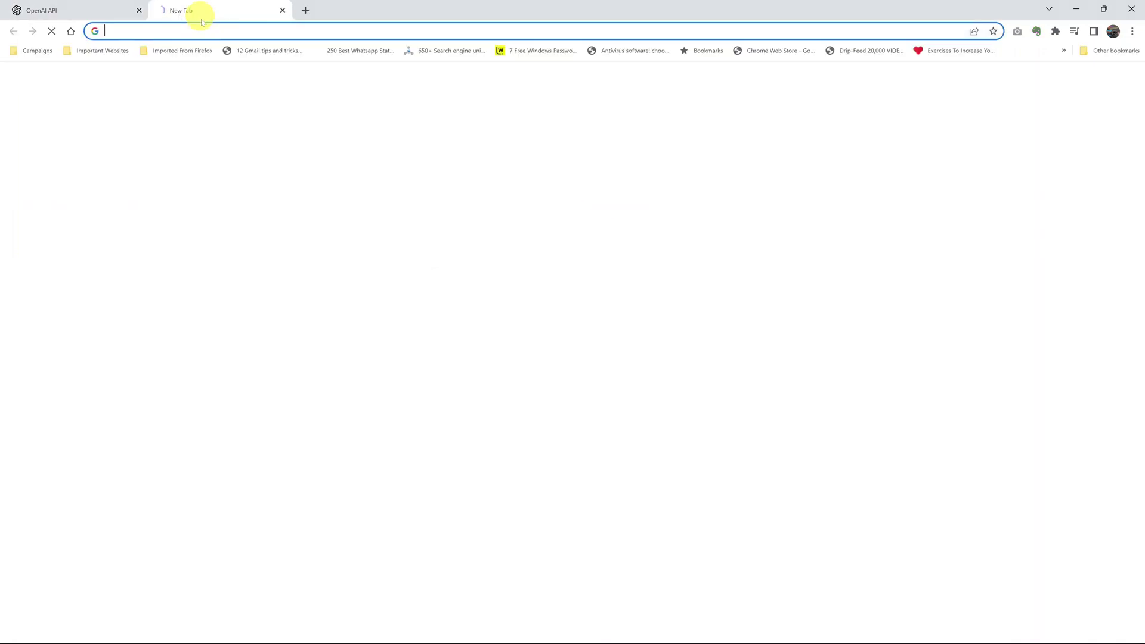
left_click(200, 26)
type("gmi")
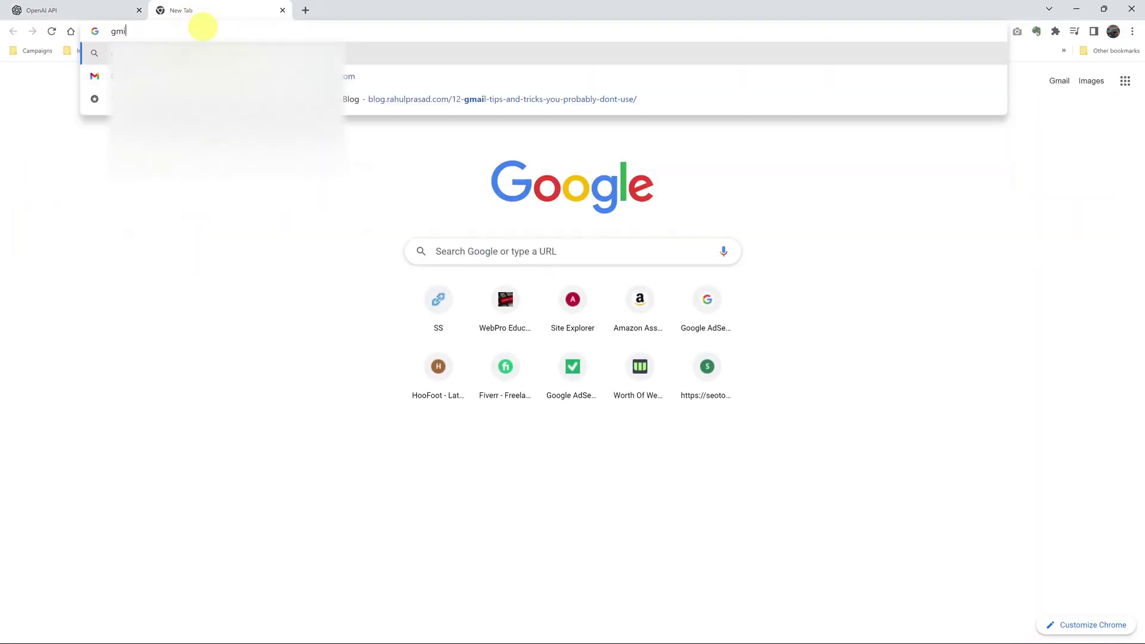
type("s")
key("BackSpace")
key("BackSpace")
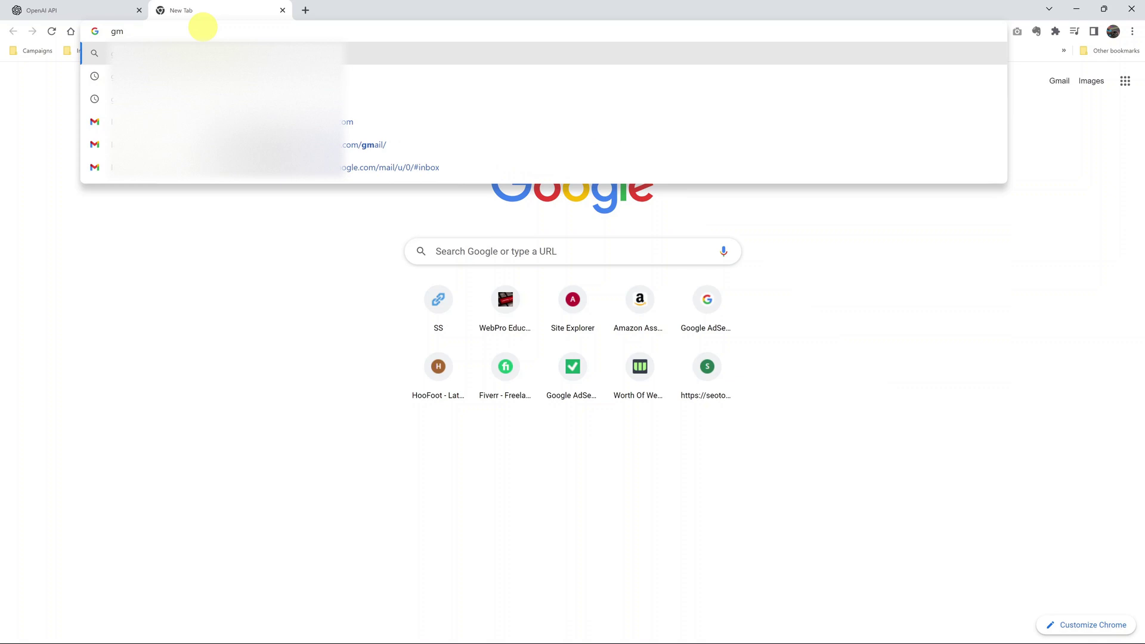
type("sil")
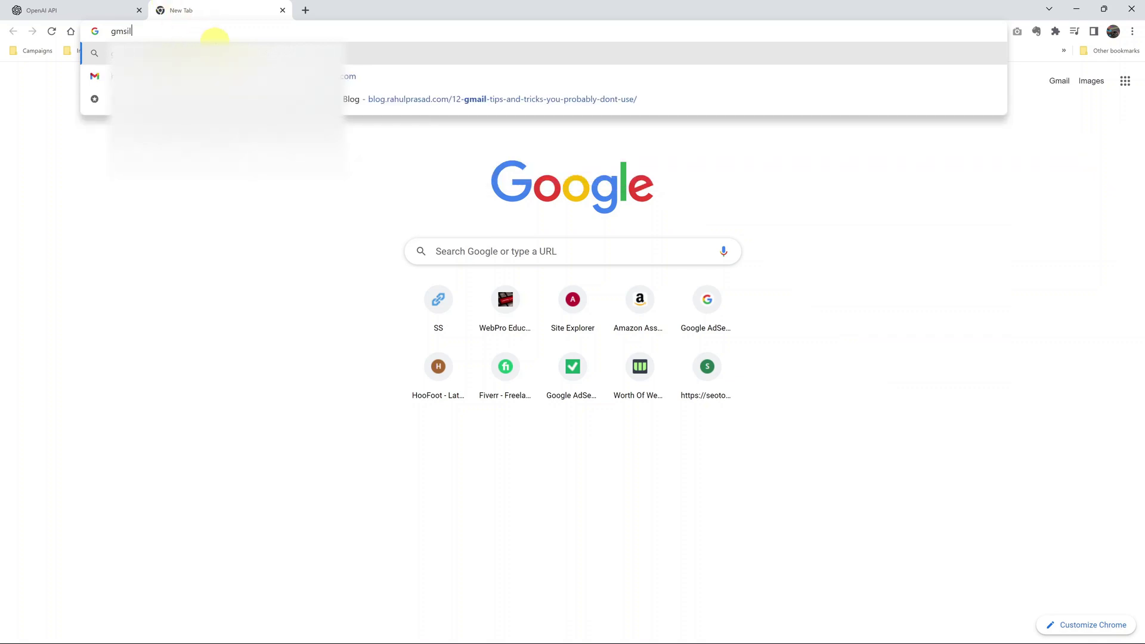
key("BackSpace")
key("BackSpace")
key("BackSpace")
type("ail")
key("Down")
key("Return")
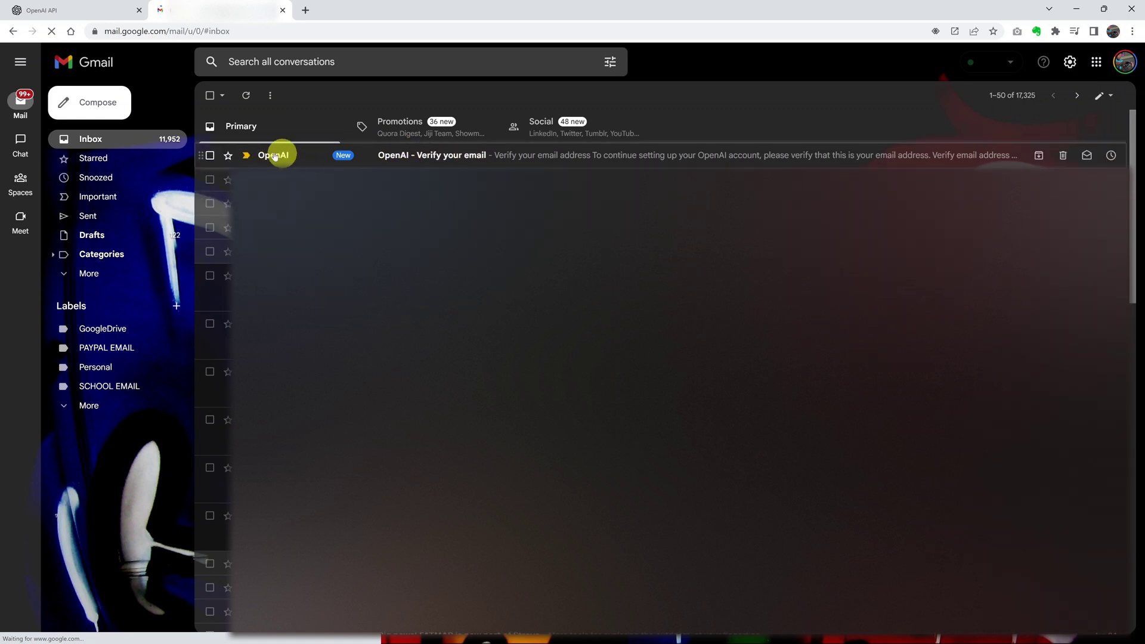
Open the 'OpenAI - Verify your email' message and use its Verify email address link.
left_click(519, 156)
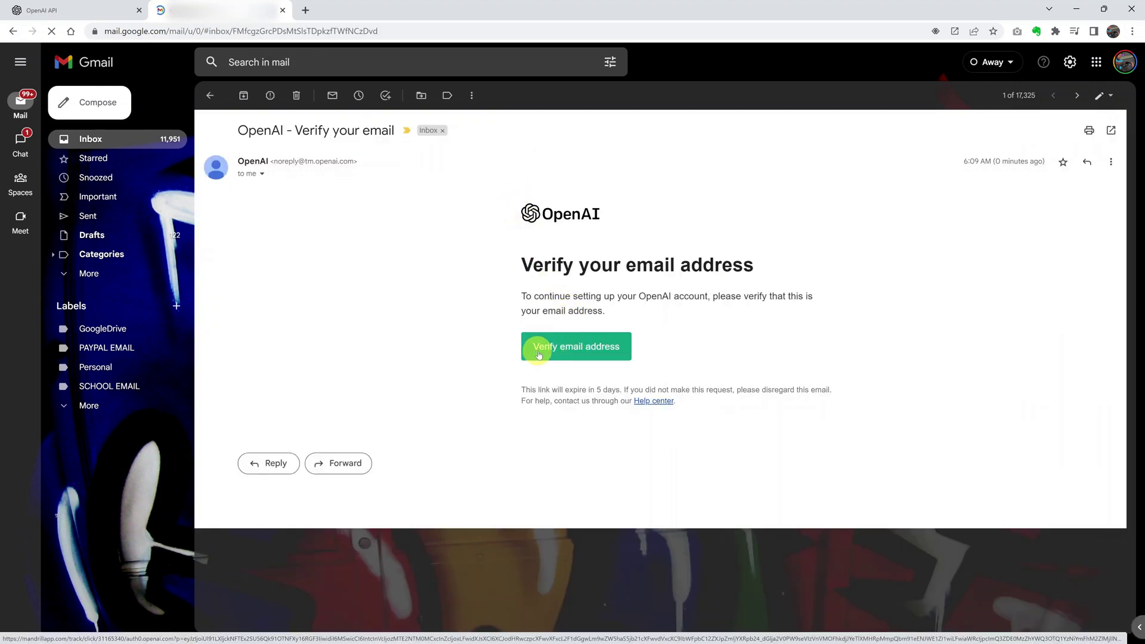
left_click(588, 348)
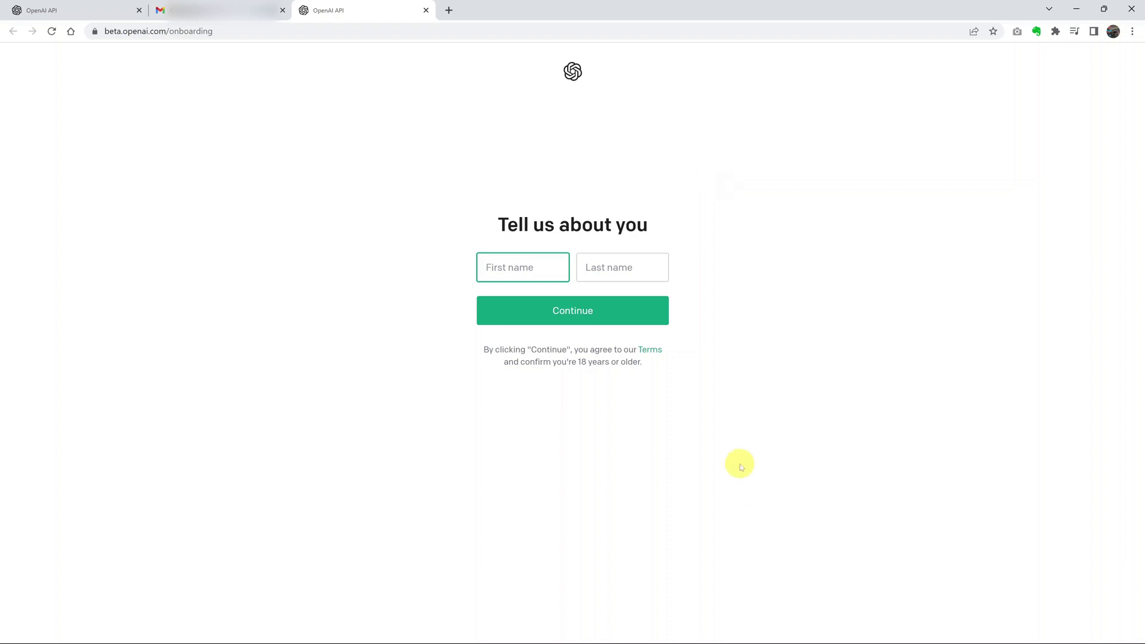
Enter the user's first and last name, submit them, and begin entering the phone number.
left_click(604, 264)
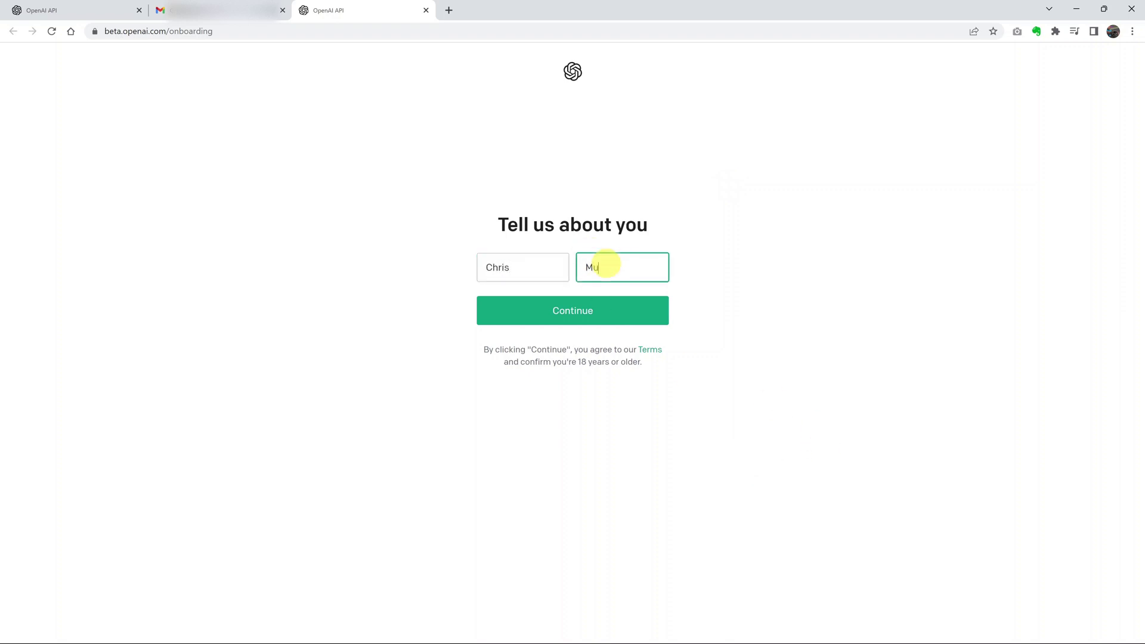
left_click(577, 310)
type("254 ")
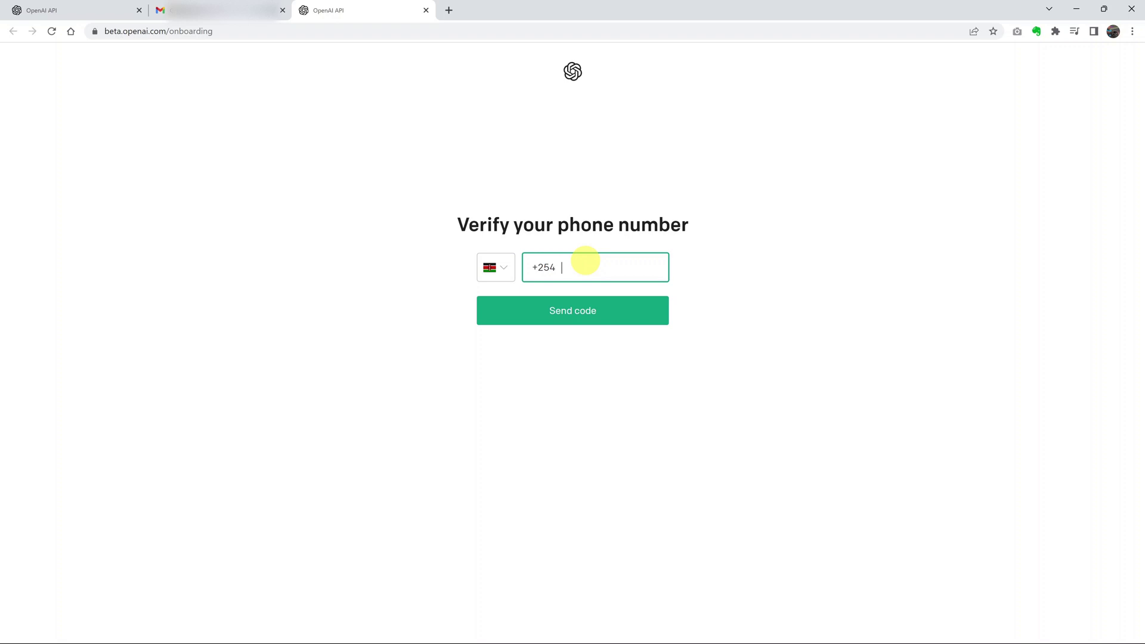
type("7")
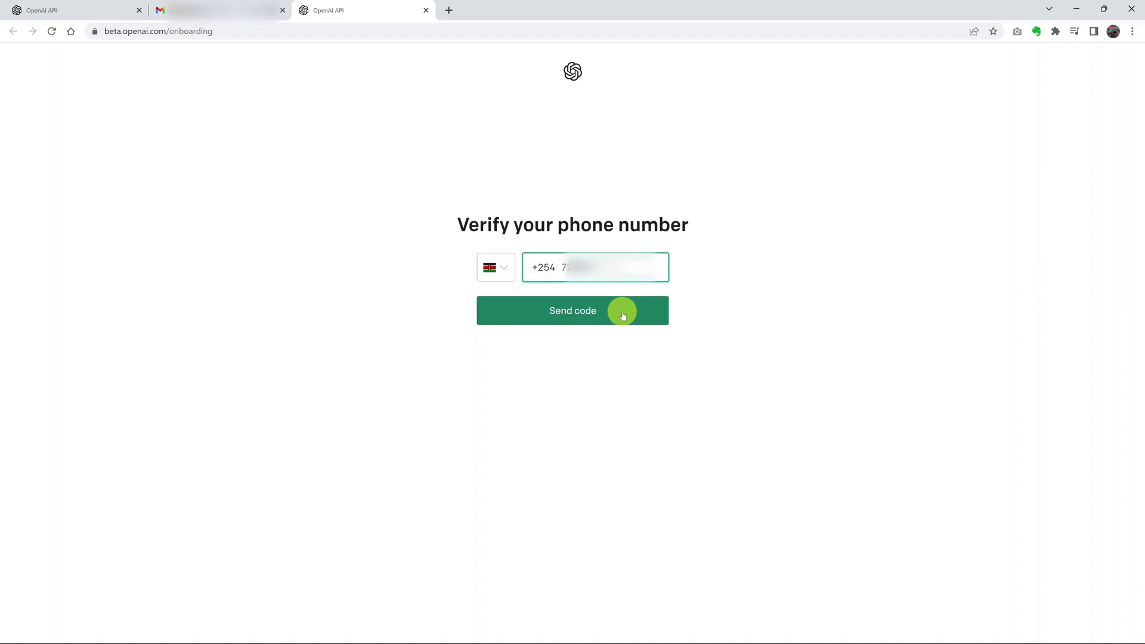
Send an SMS verification code to the entered phone number.
left_click(623, 313)
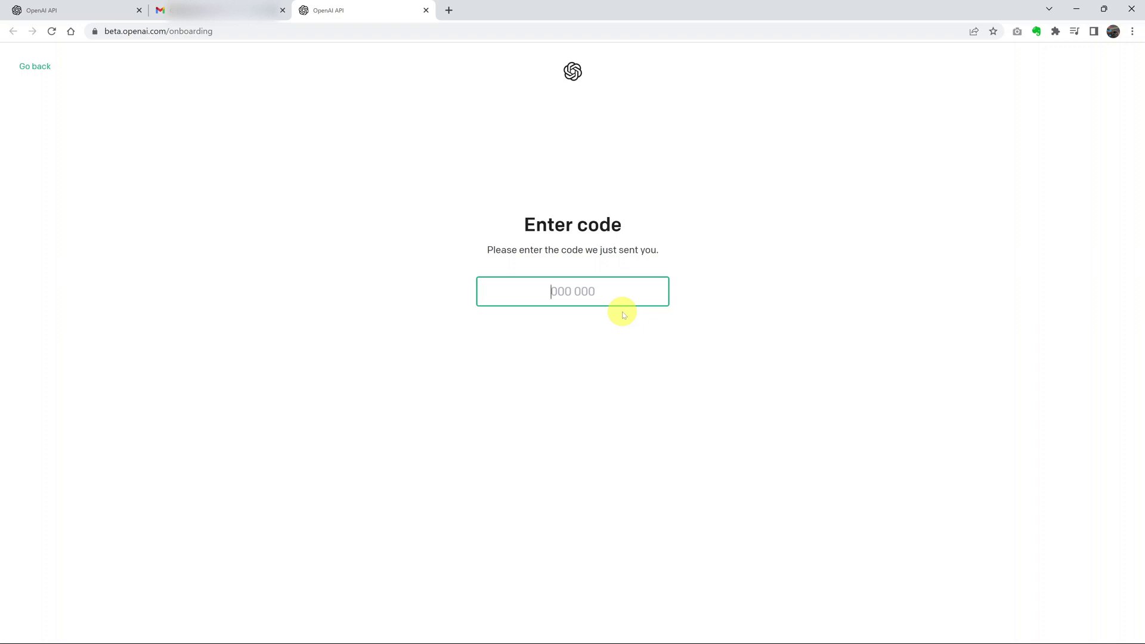
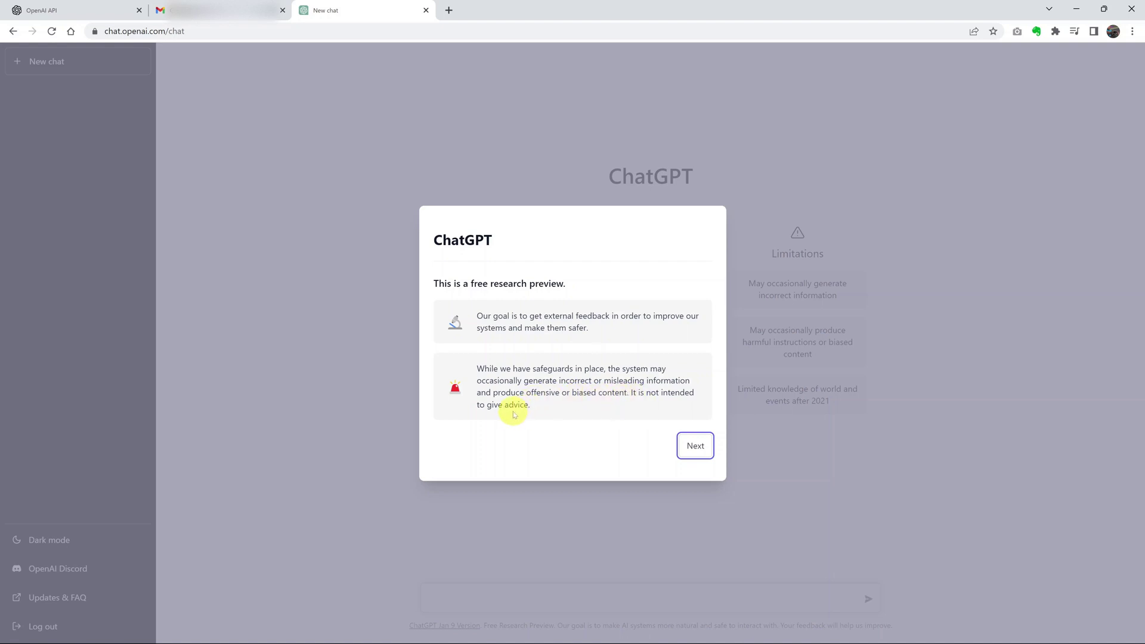
Step past the research preview and data collection notices, then close the intro dialog.
left_click(694, 449)
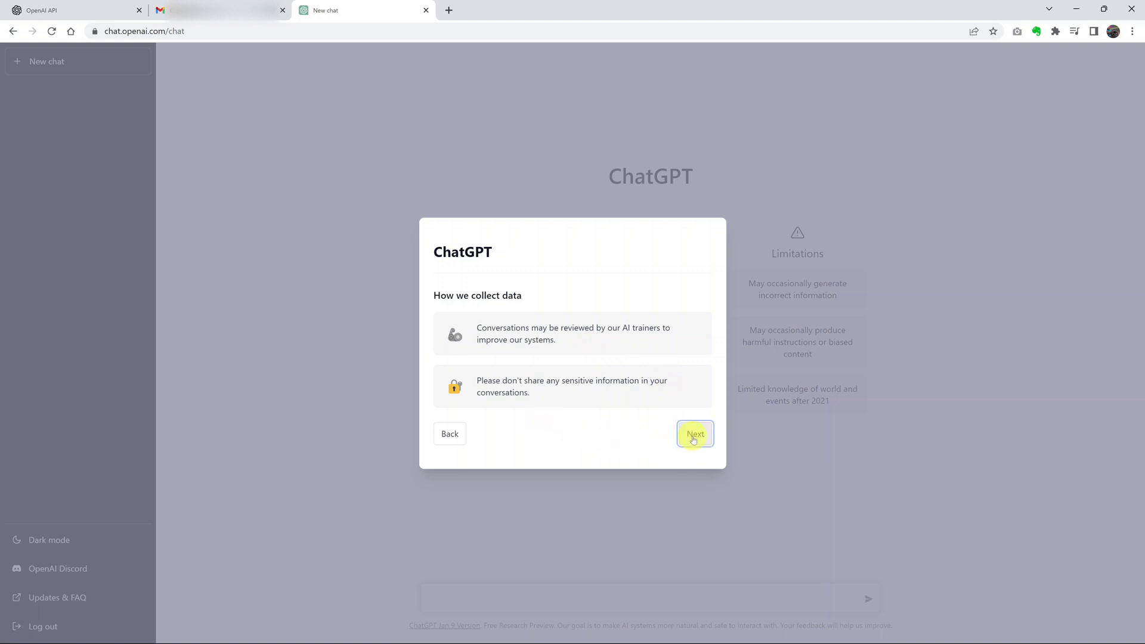
left_click(692, 434)
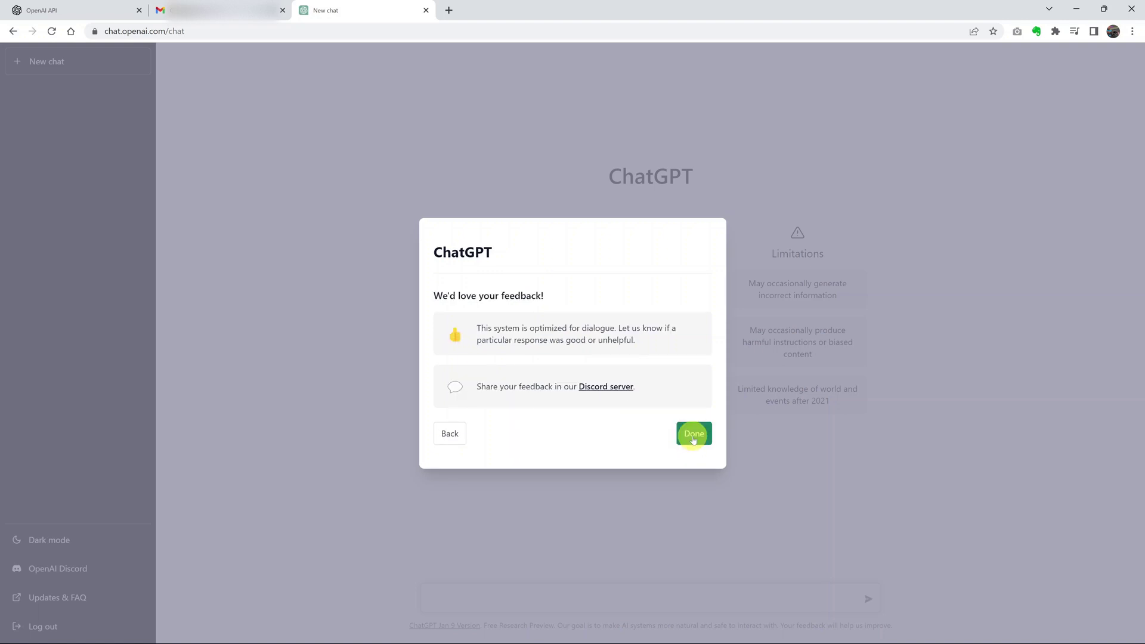
left_click(693, 434)
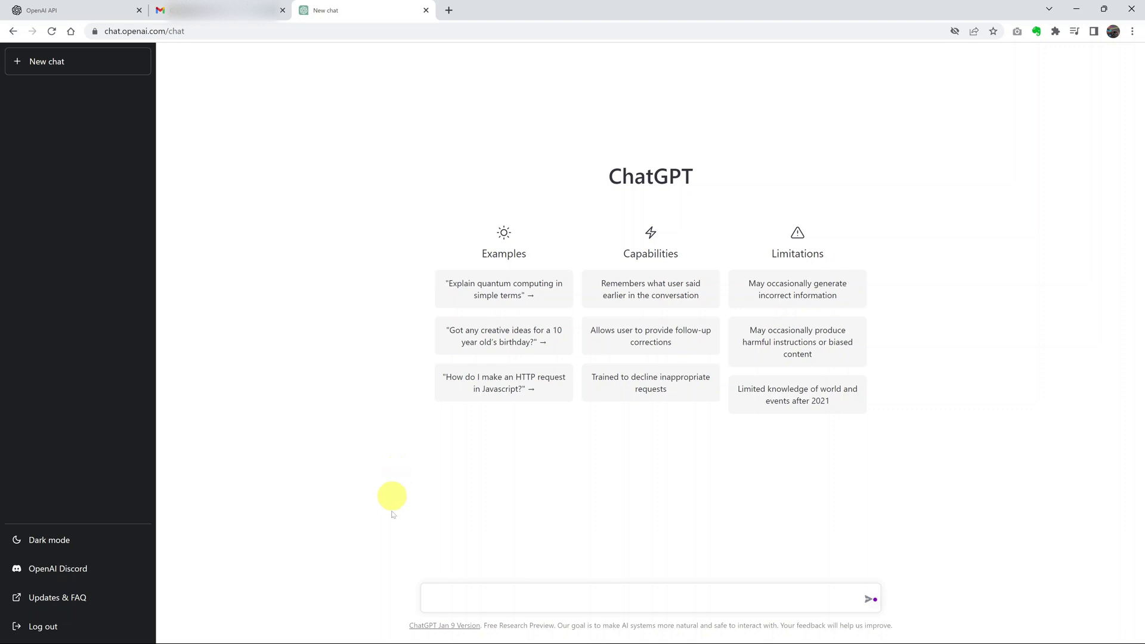
left_click(422, 598)
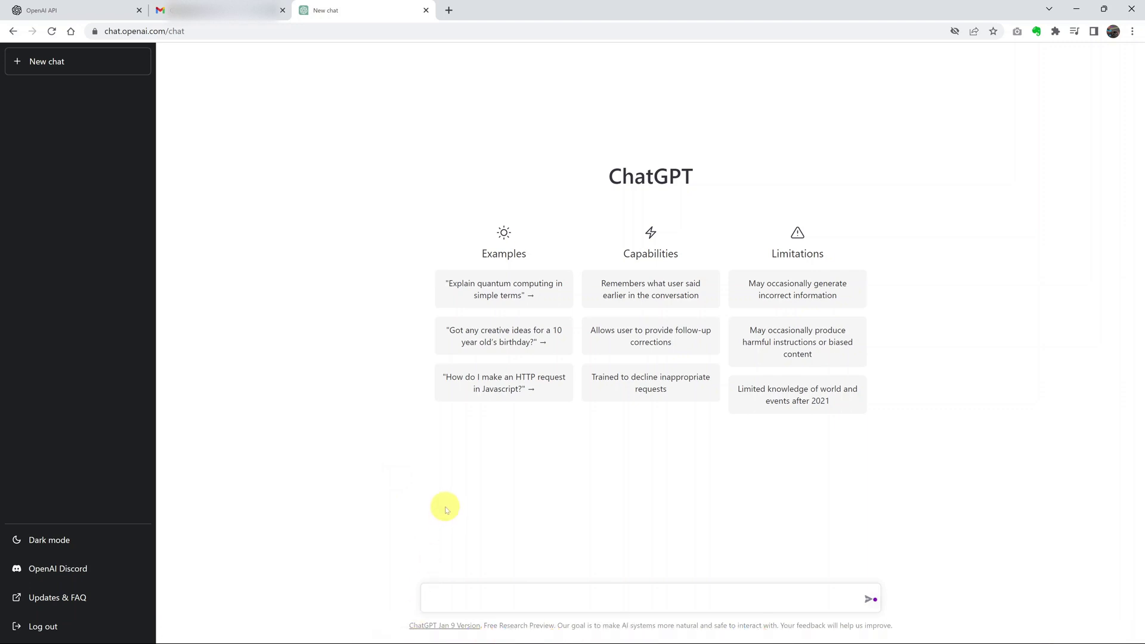